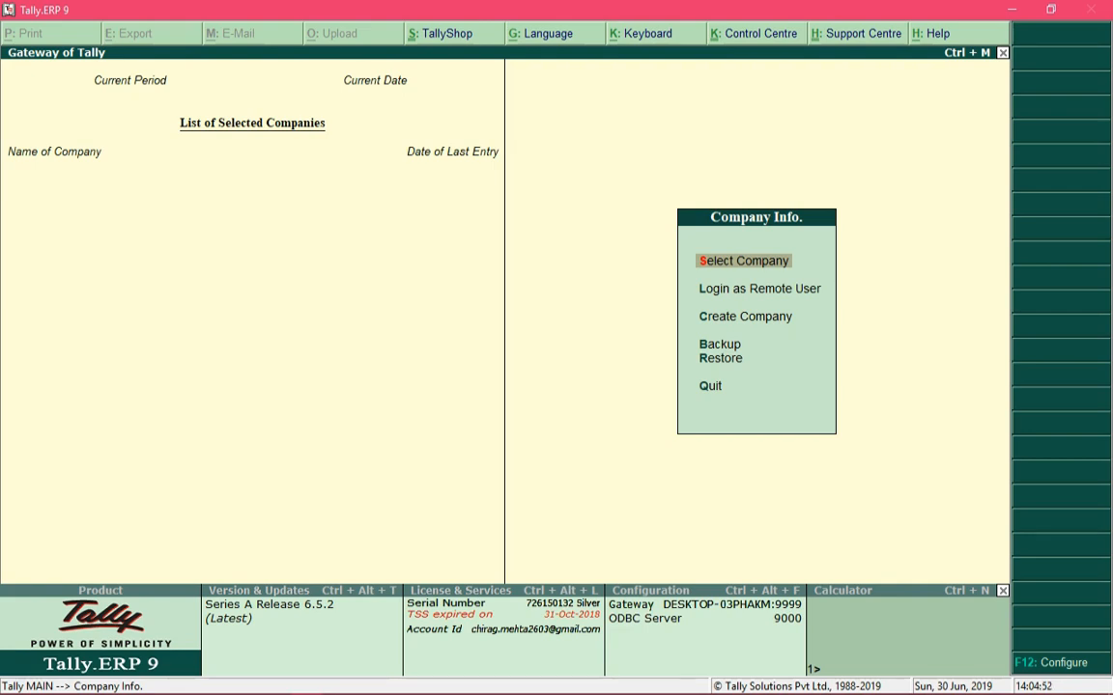
key("Down")
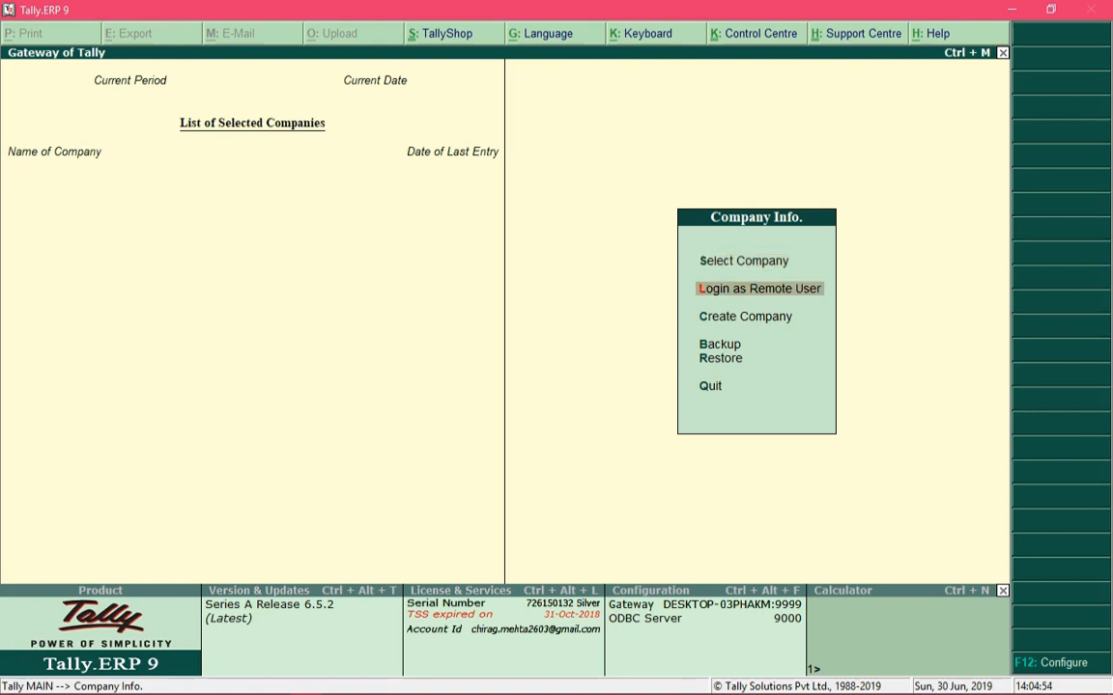
key("Down")
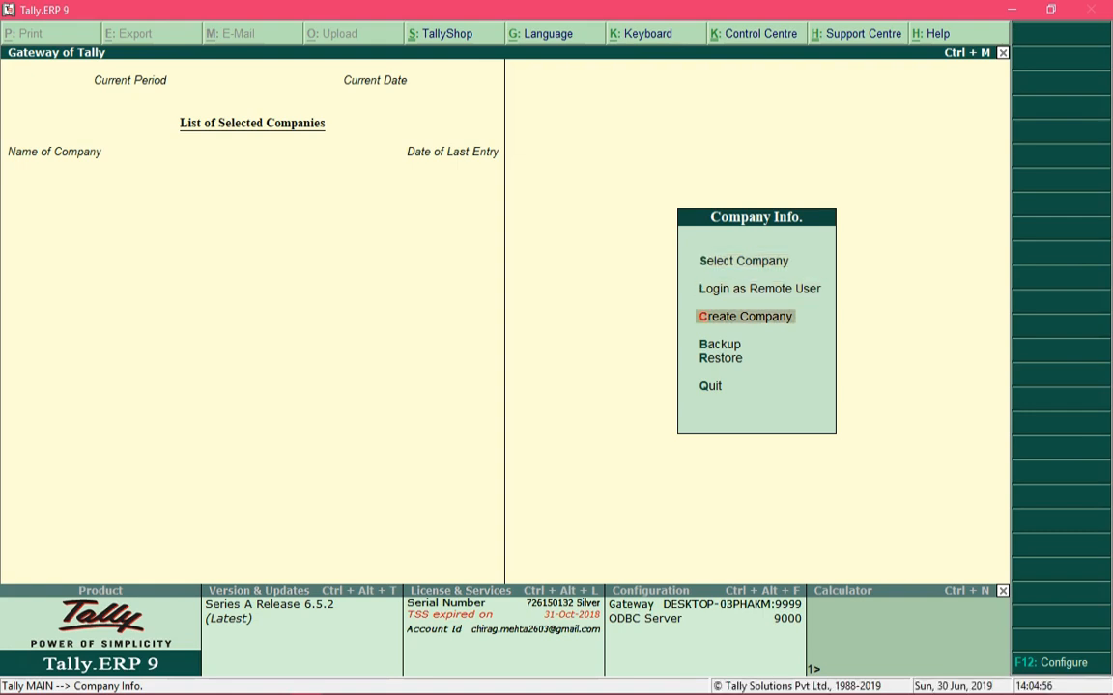
key("Down")
key("Down")
key("Down")
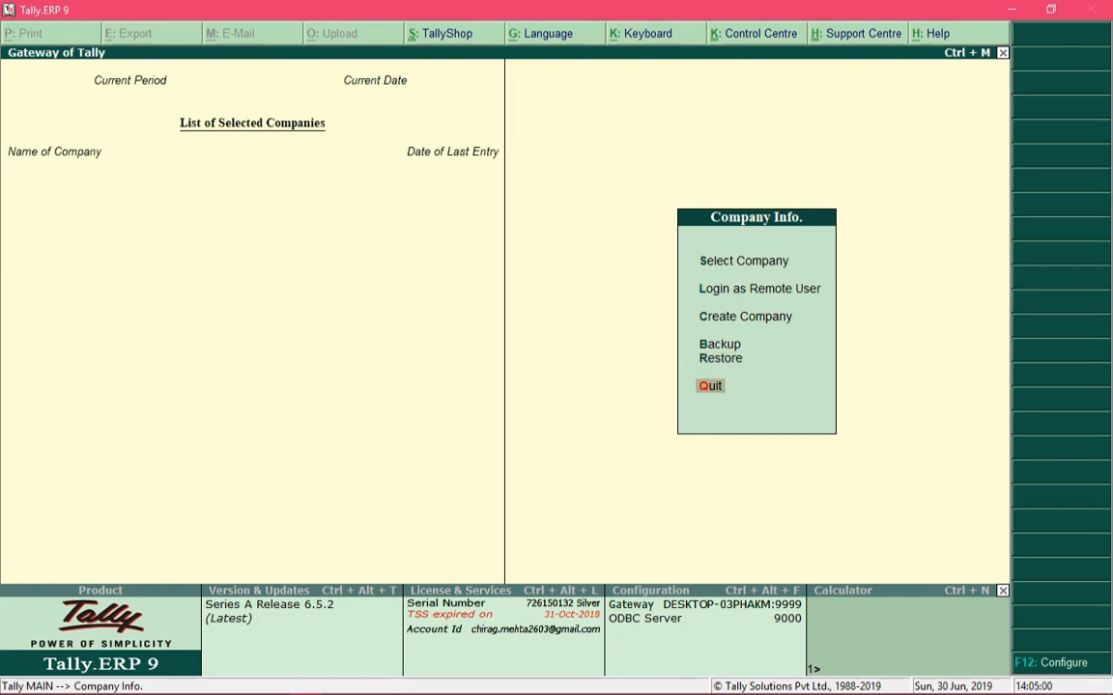
key("Up")
key("Up")
key("Up")
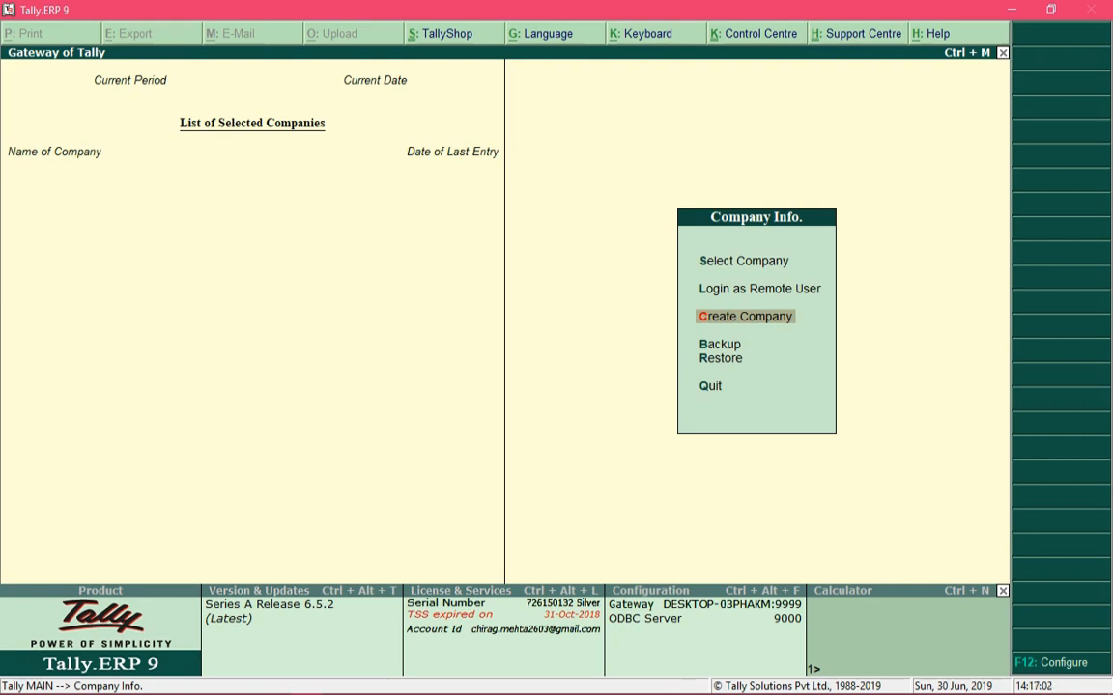
key("Up")
key("Up")
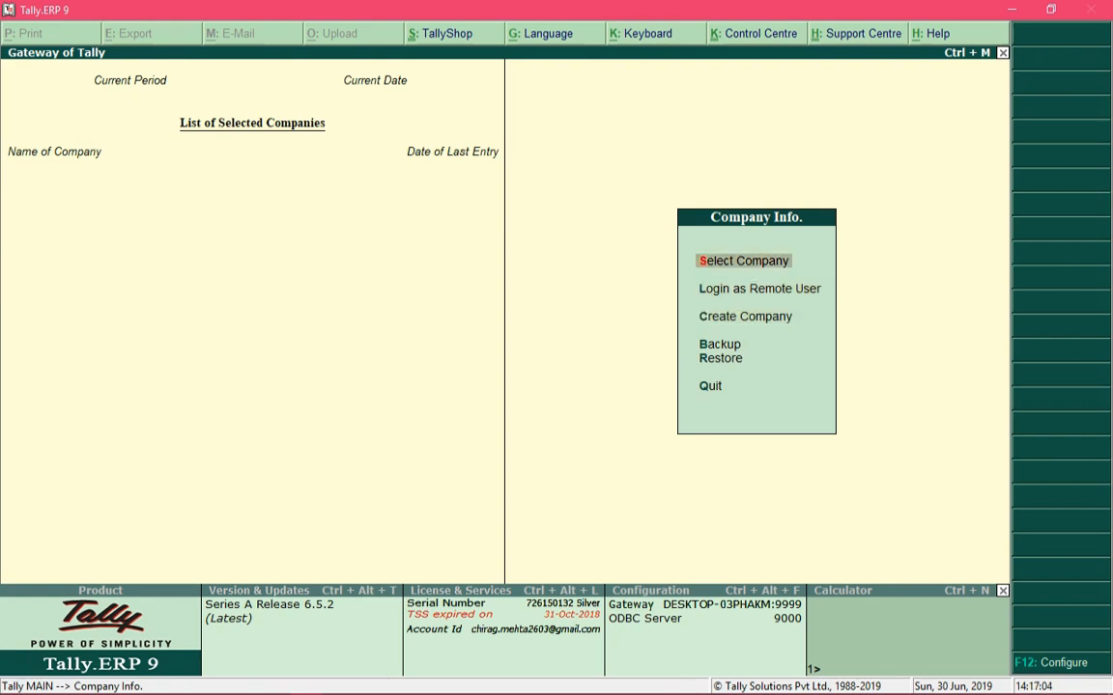
key("Down")
key("Down")
key("Down")
key("Down")
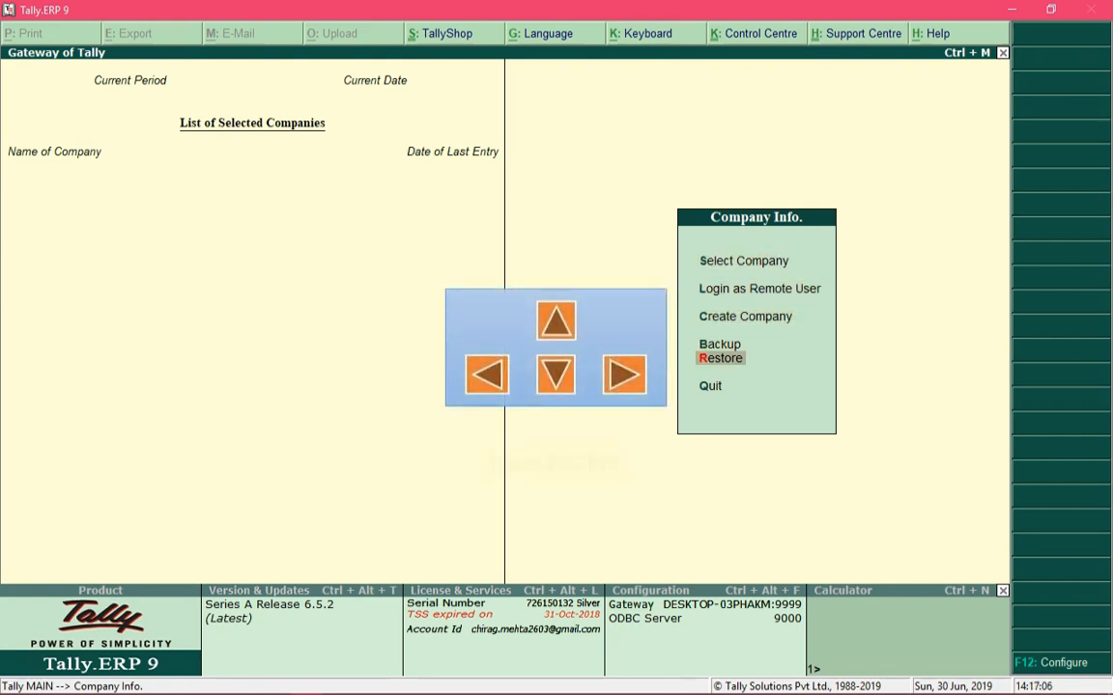
key("Down")
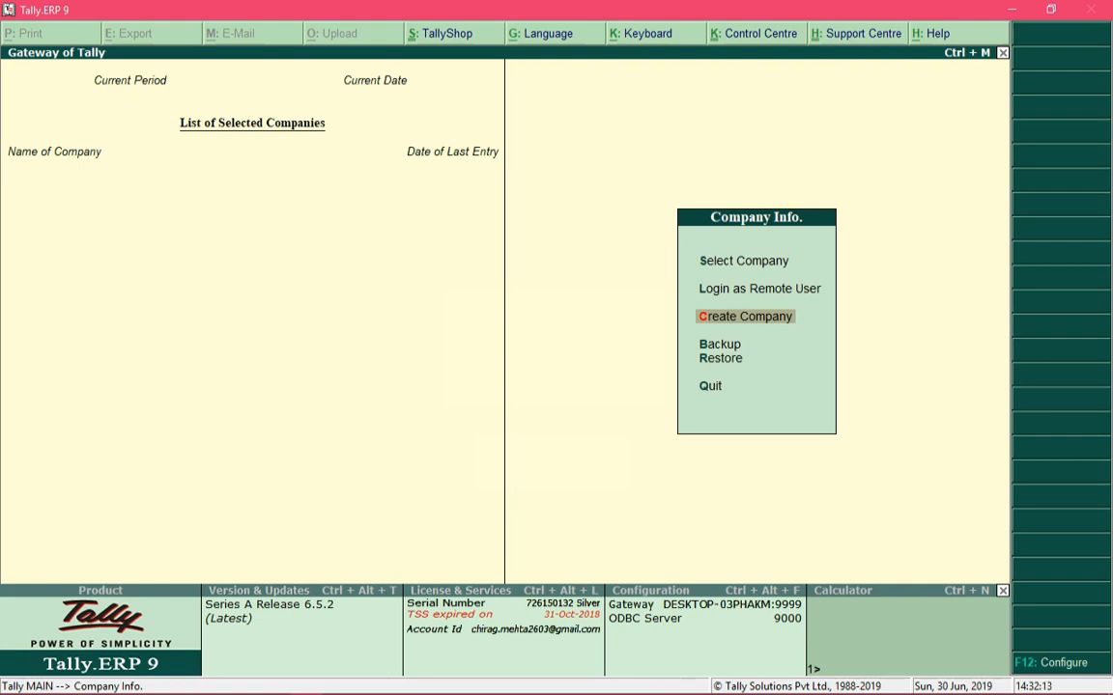
Start creating a new company and set its data directory to D:\.
key("Return")
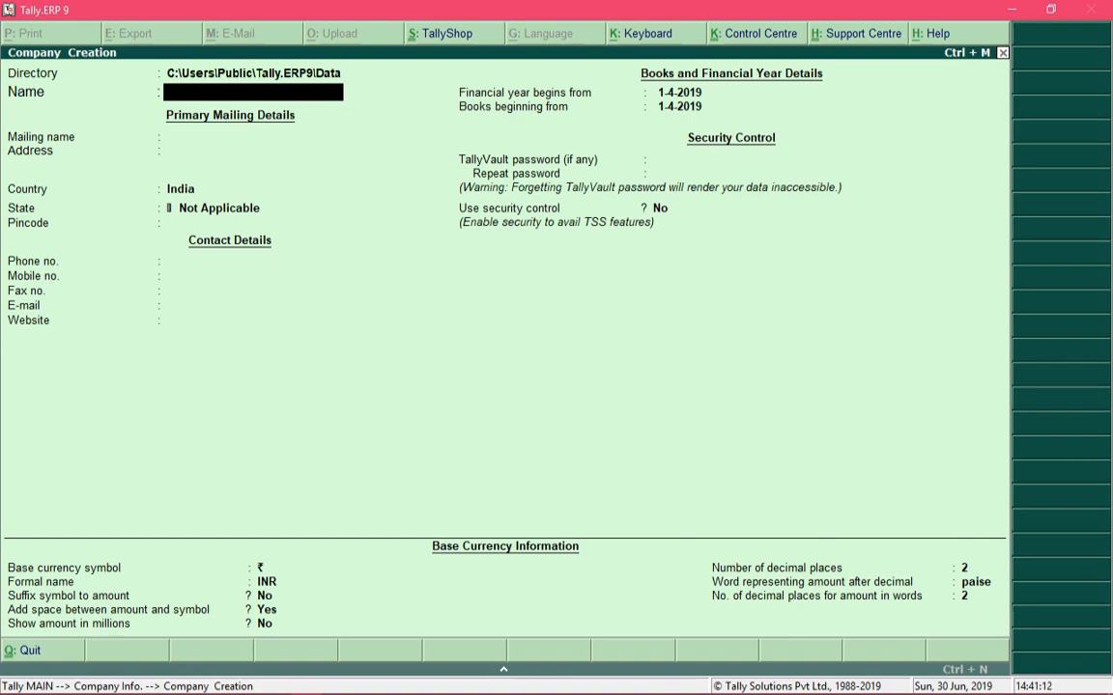
key("BackSpace")
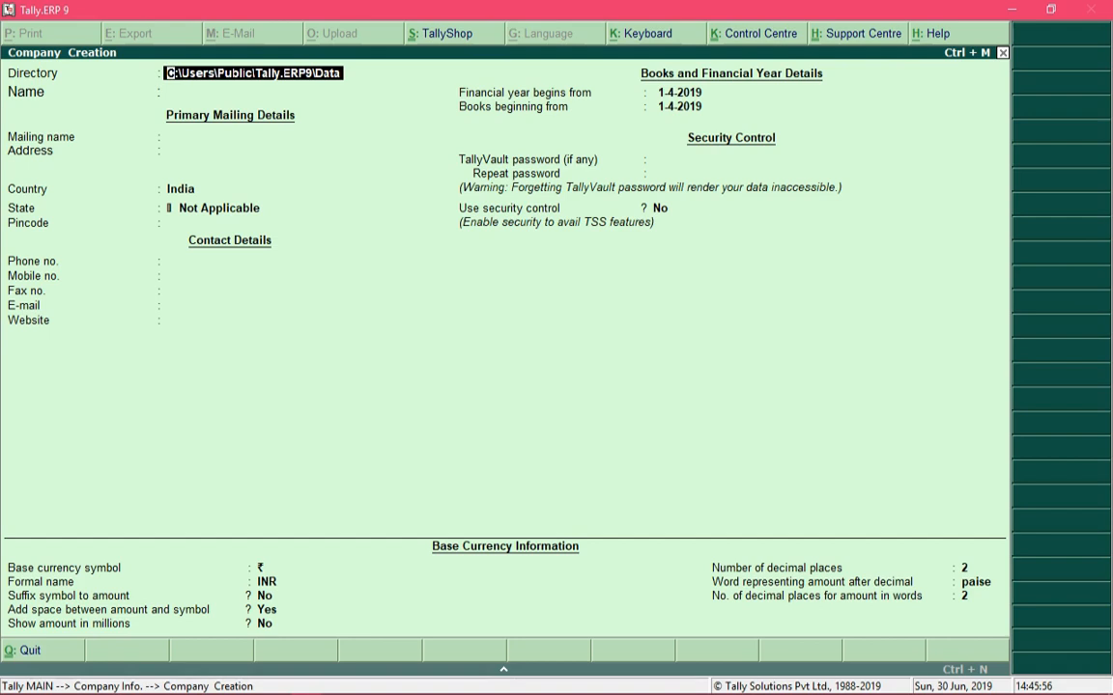
type("D:\\")
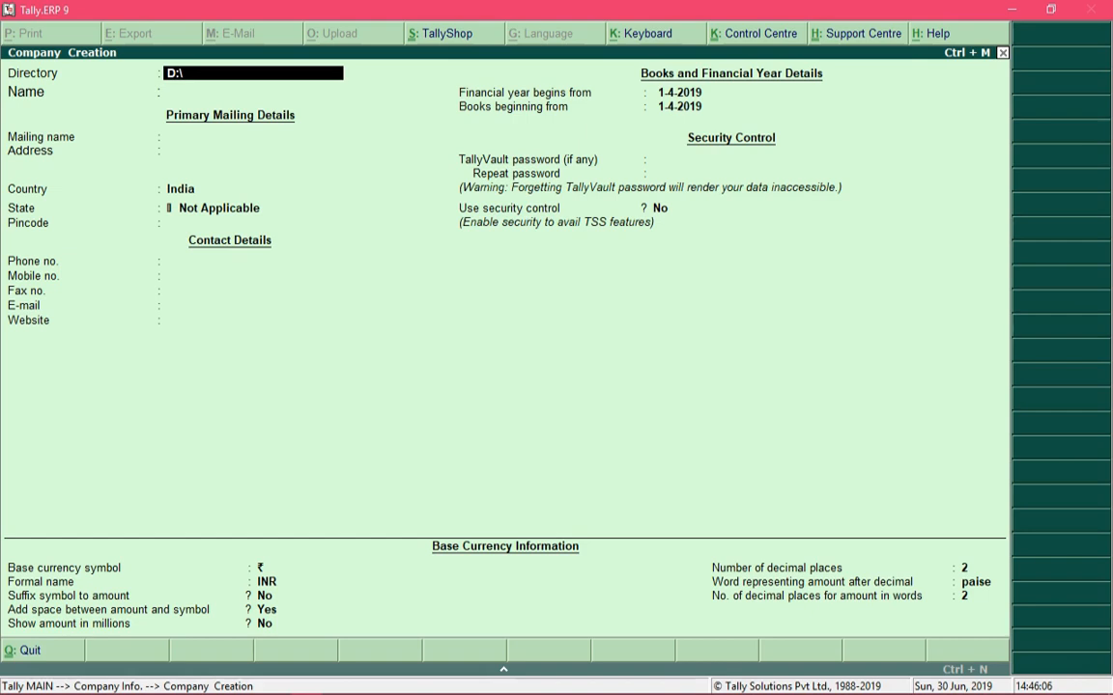
key("Return")
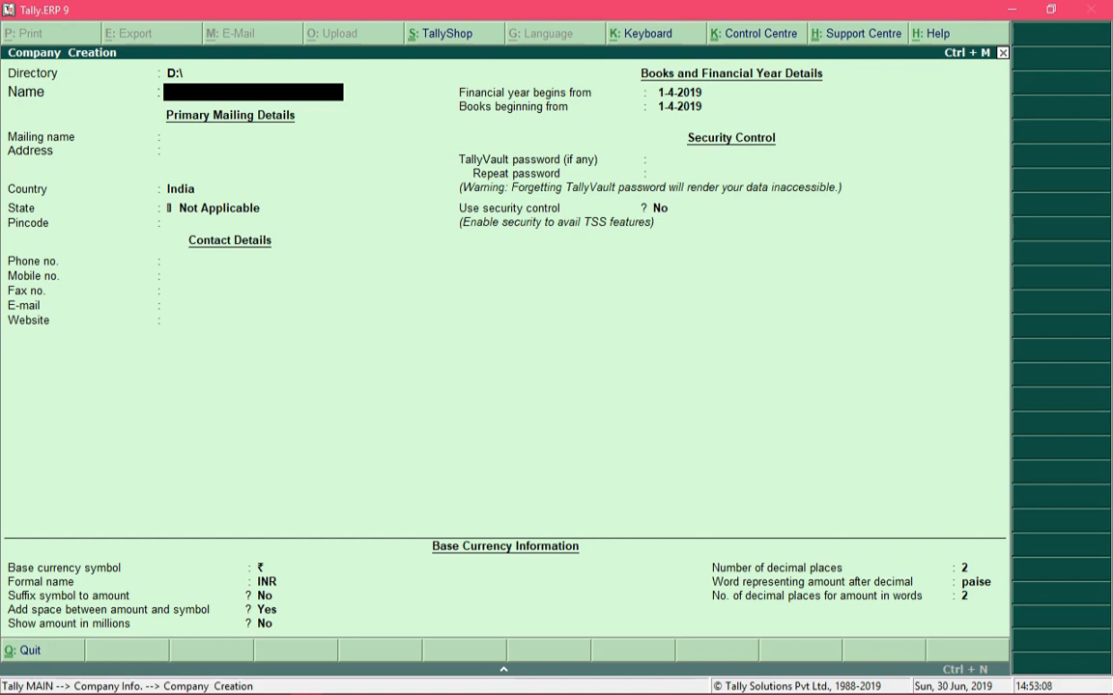
key("BackSpace")
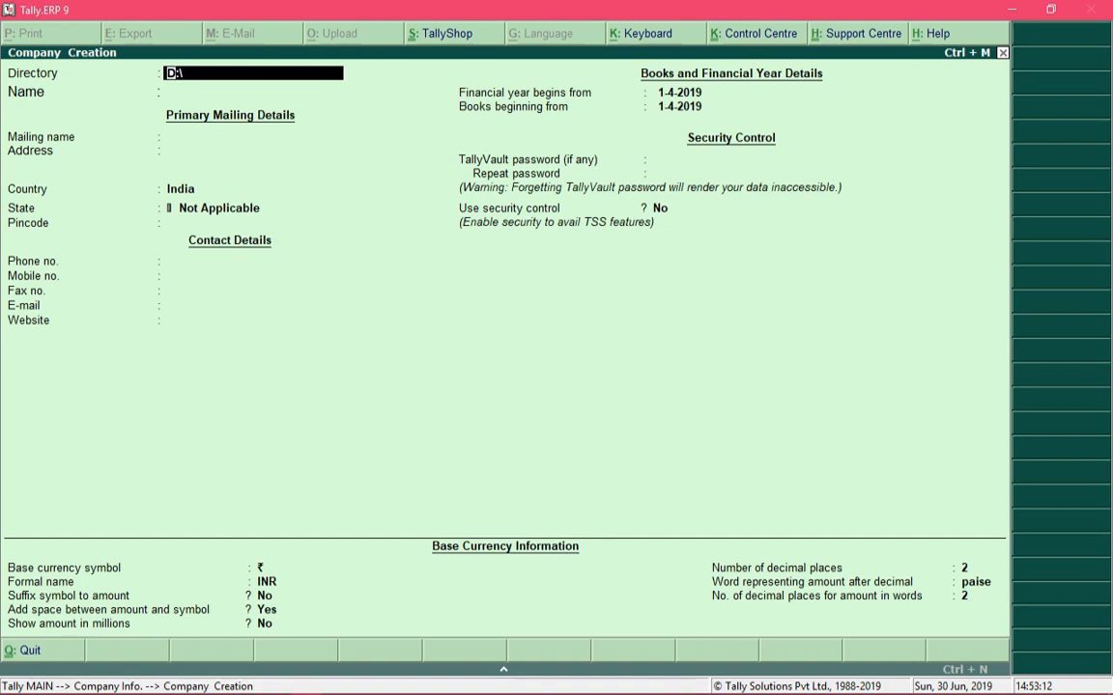
key("Return")
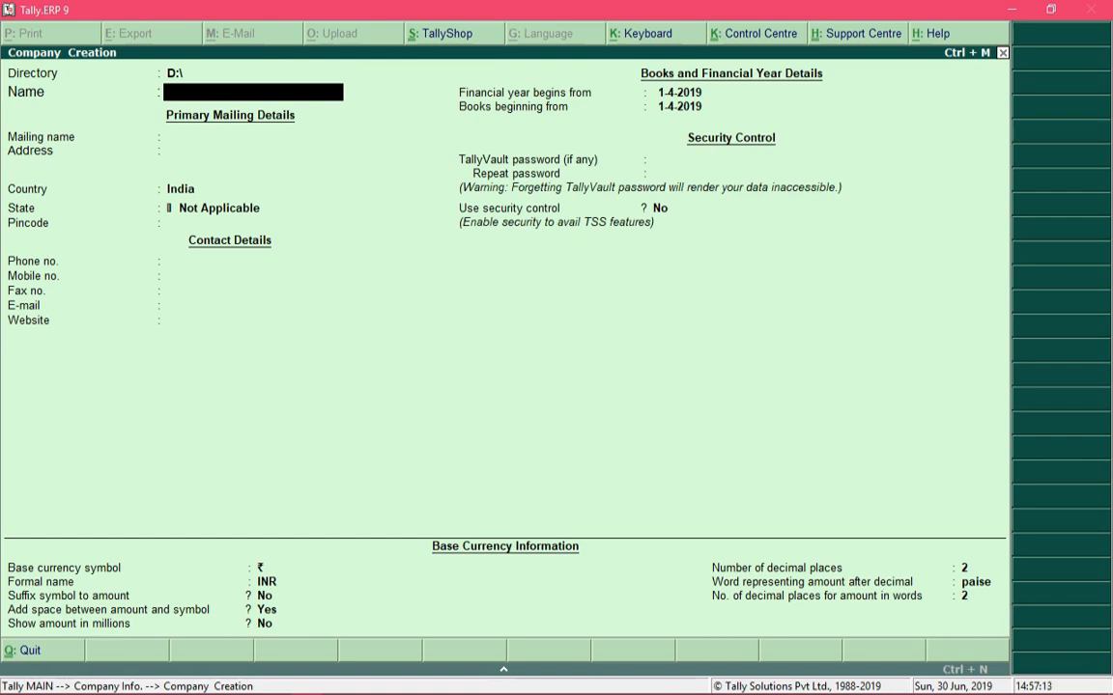
Name the company Alpha Sales Private Limited and keep the same mailing name.
type("Alpha Sales Private Limi")
type("ted")
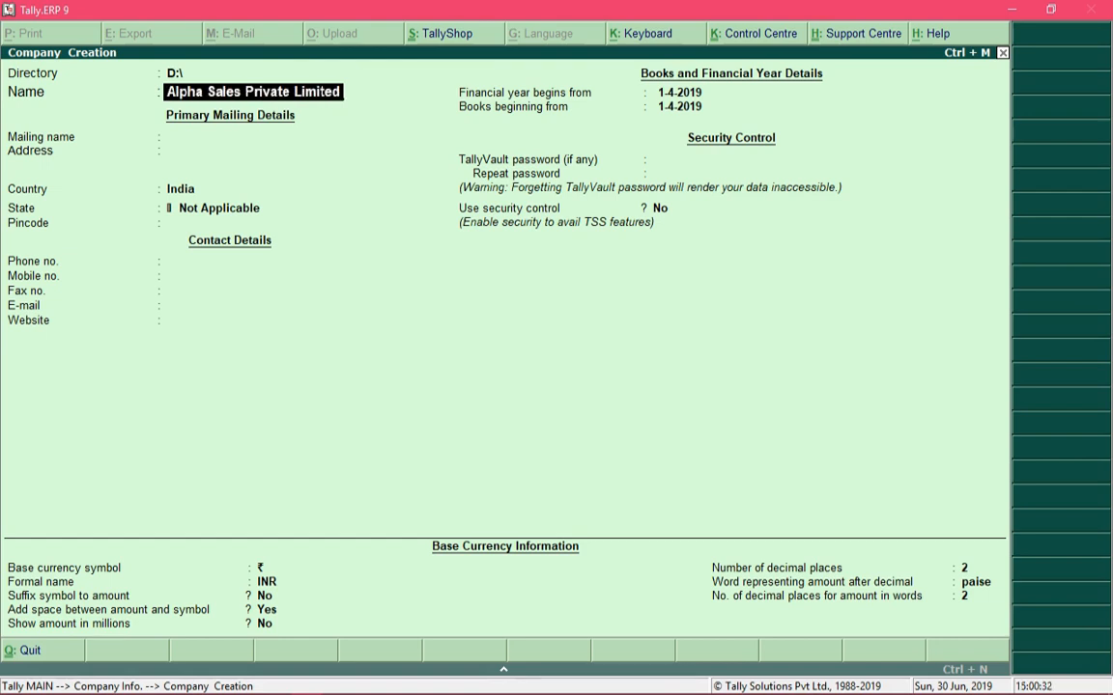
key("Return")
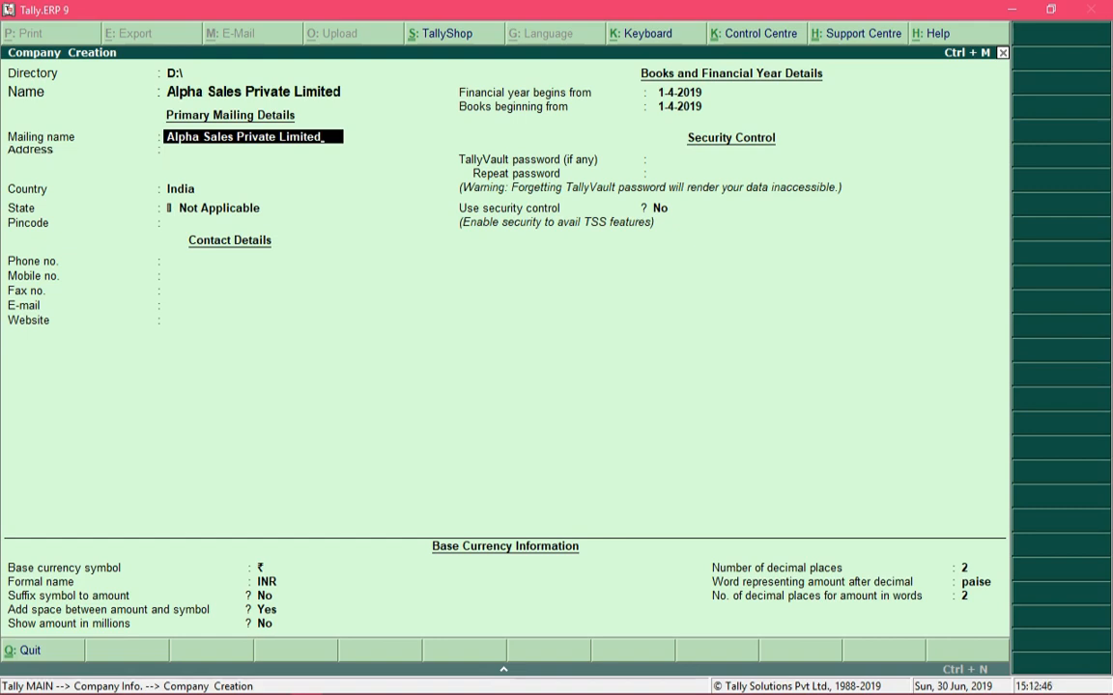
key("Return")
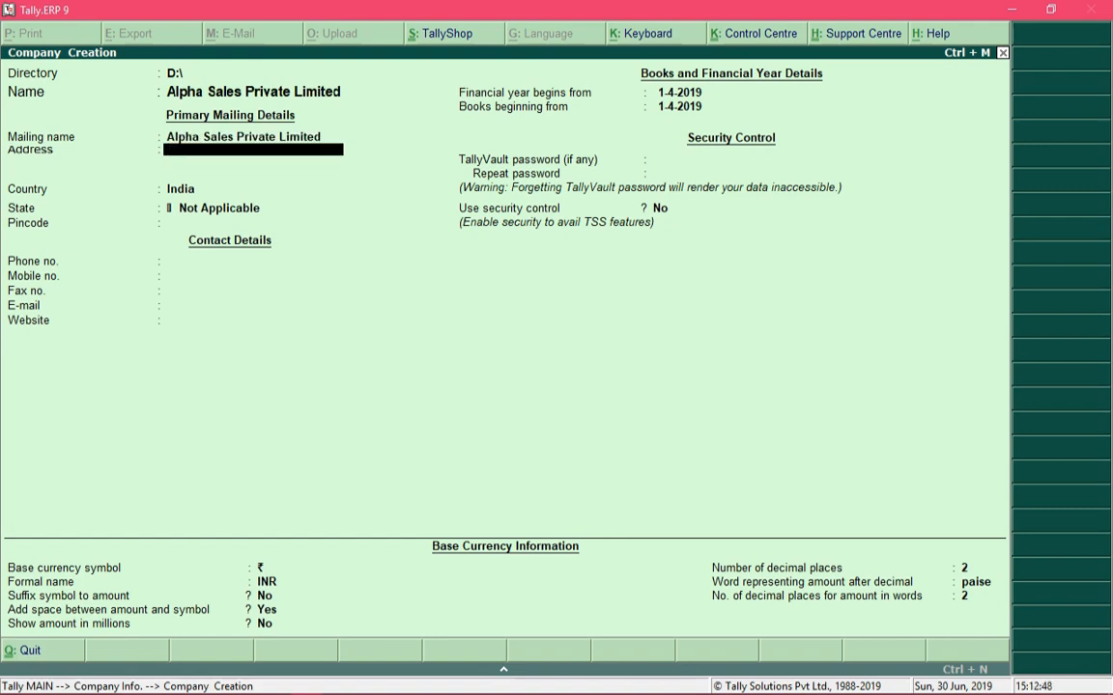
Enter the company's three-line postal address in the primary mailing details.
type("Boomerang Business Centre")
key("Return")
type("Andheri East")
key("Return")
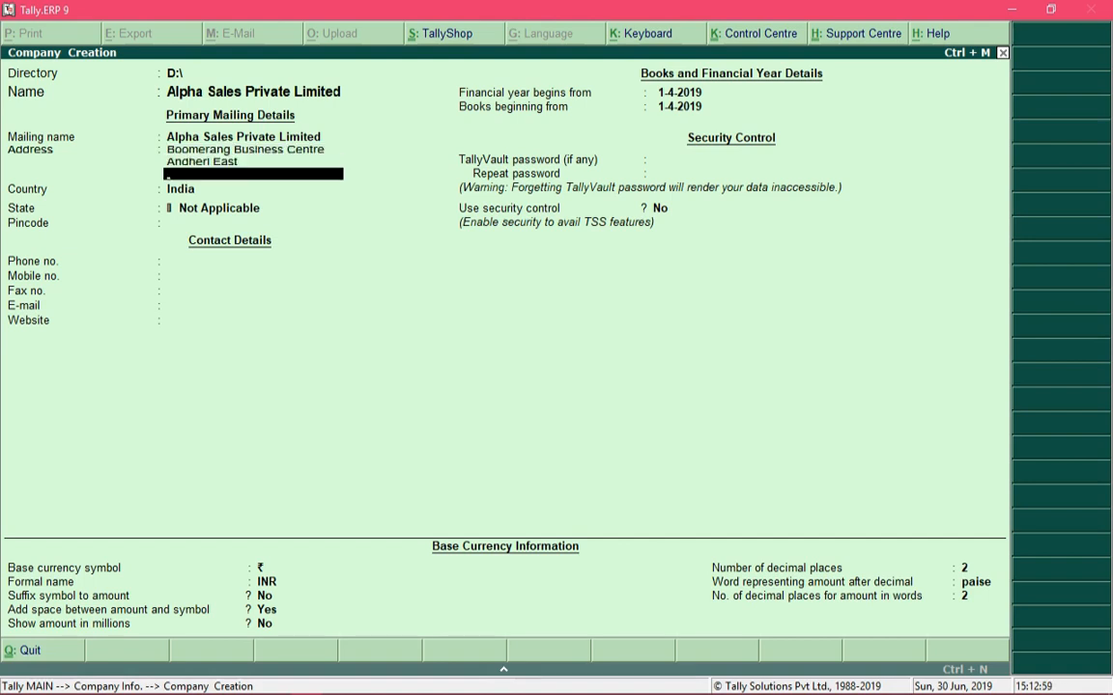
type("Mumbai")
key("Return")
key("Return")
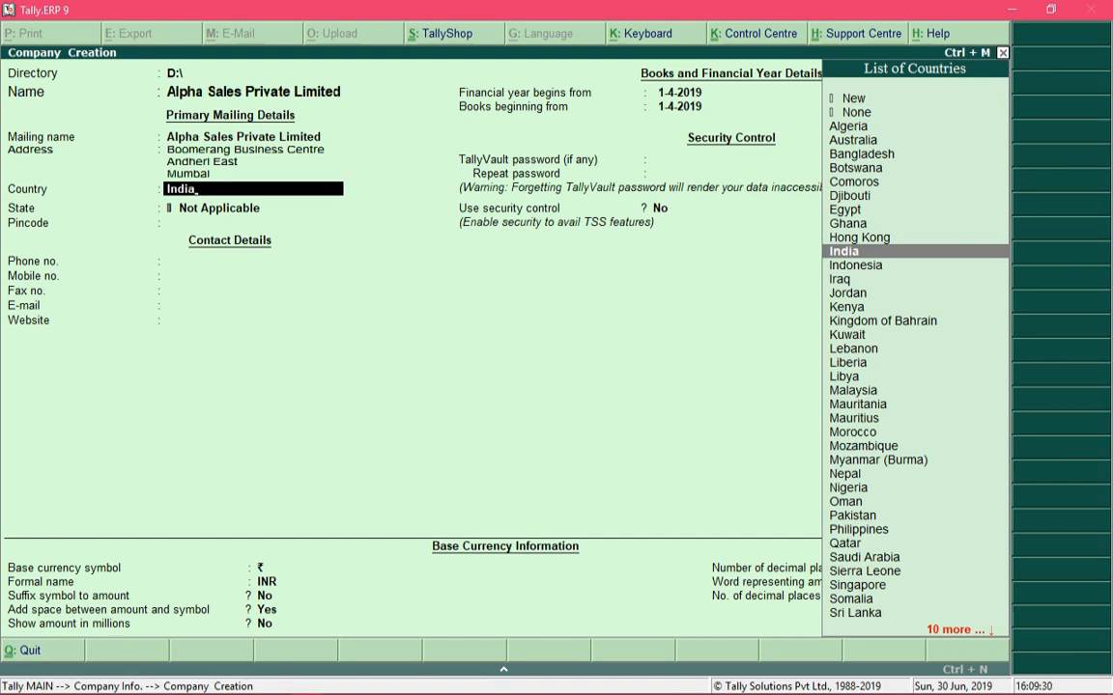
Keep India as the country, choose Maharashtra as the state, and enter the company's postal code.
key("Return")
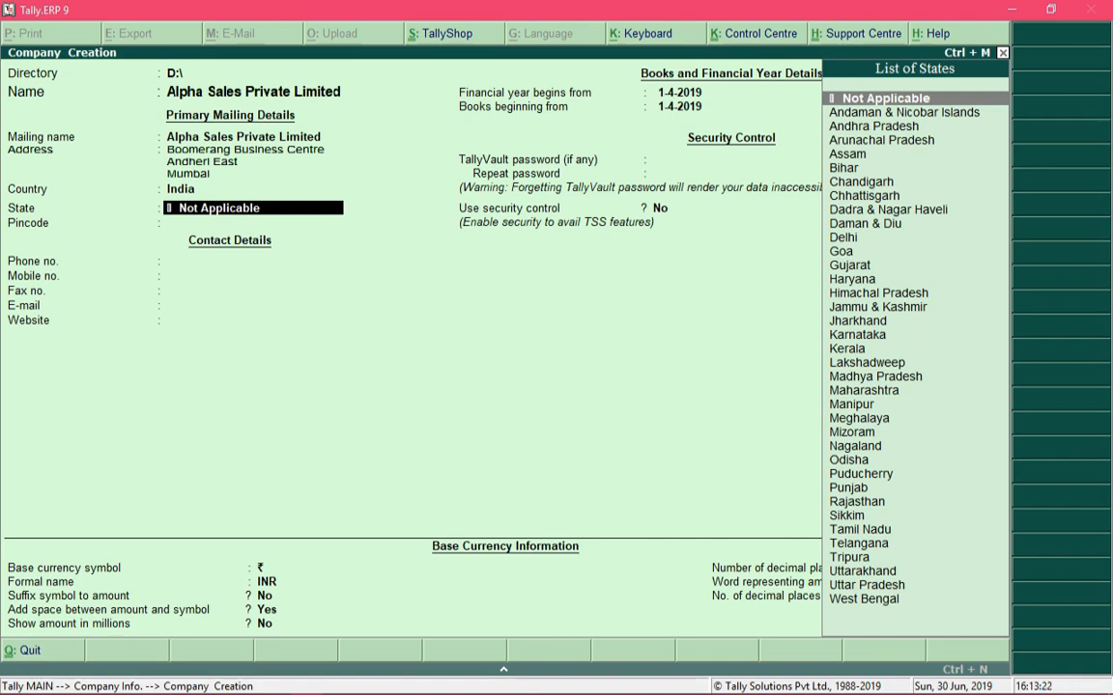
type("Maha")
key("Return")
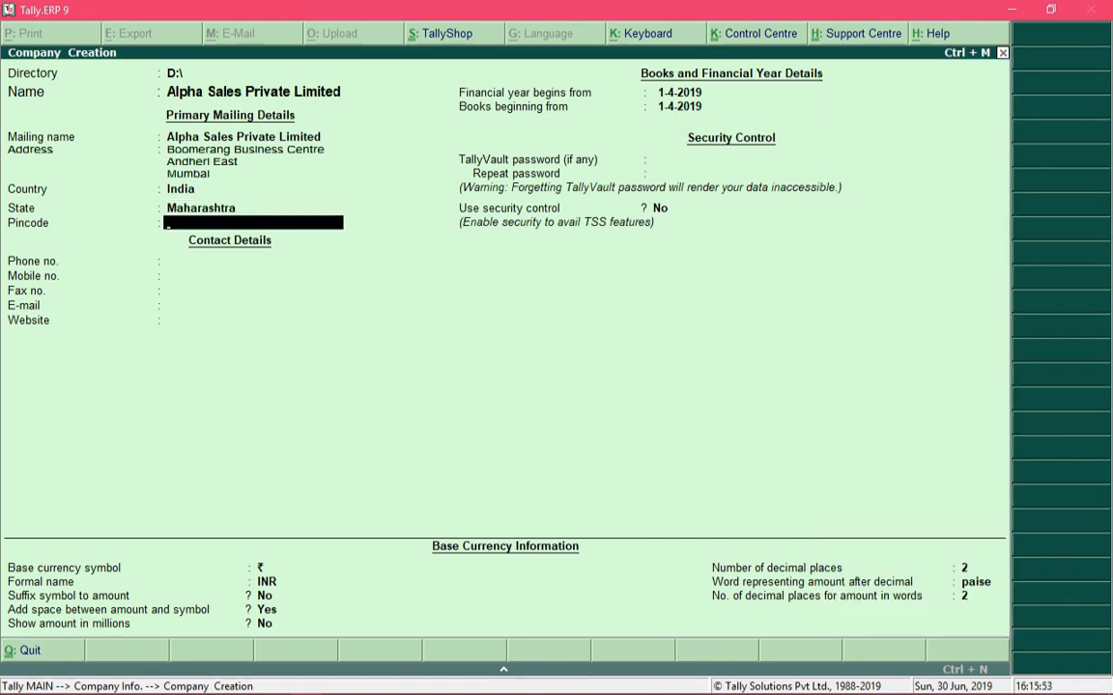
key("BackSpace")
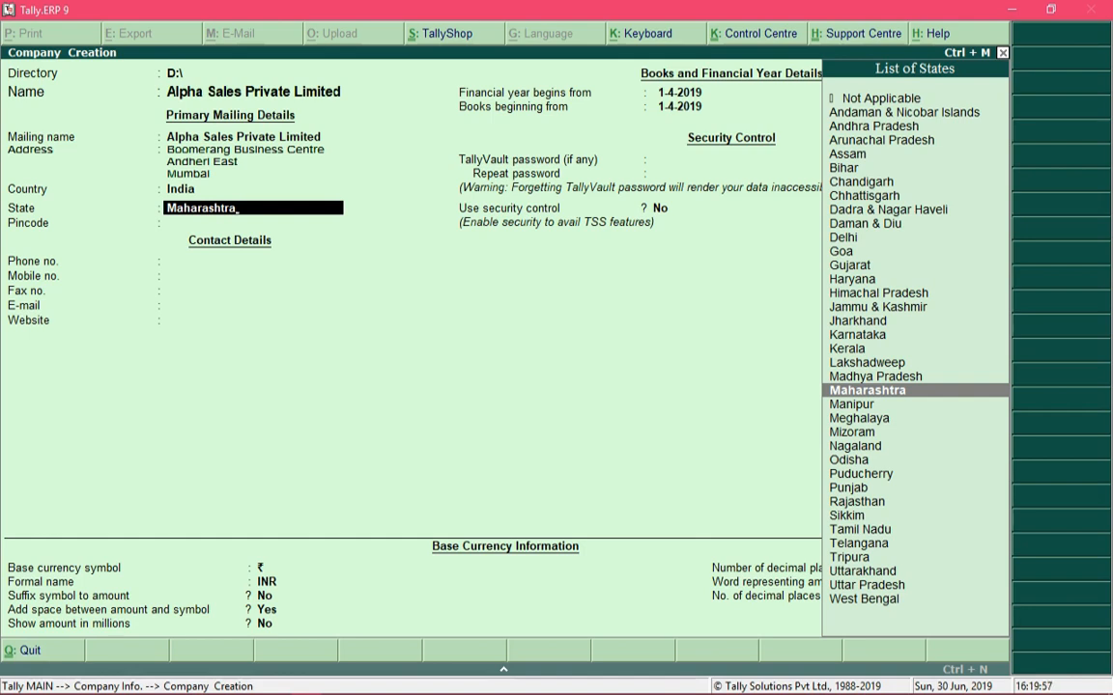
key("Return")
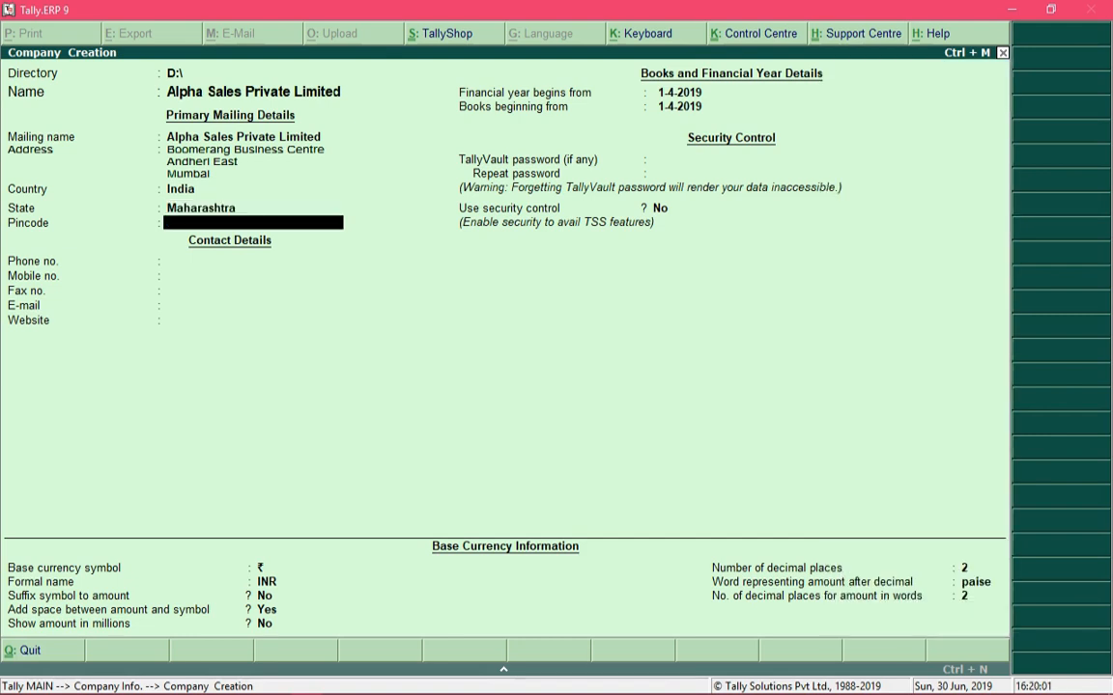
type("4000072")
key("Return")
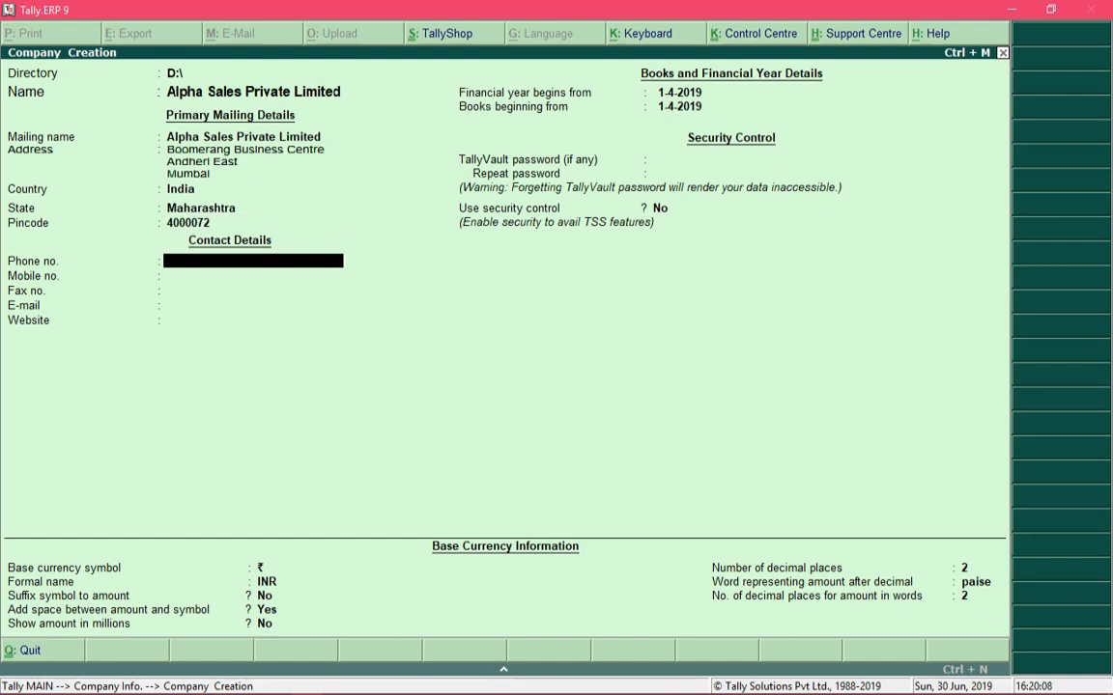
Enter the company's phone and mobile numbers in the contact details, leaving the fax number blank.
type("022-2345678")
key("Return")
type("987654")
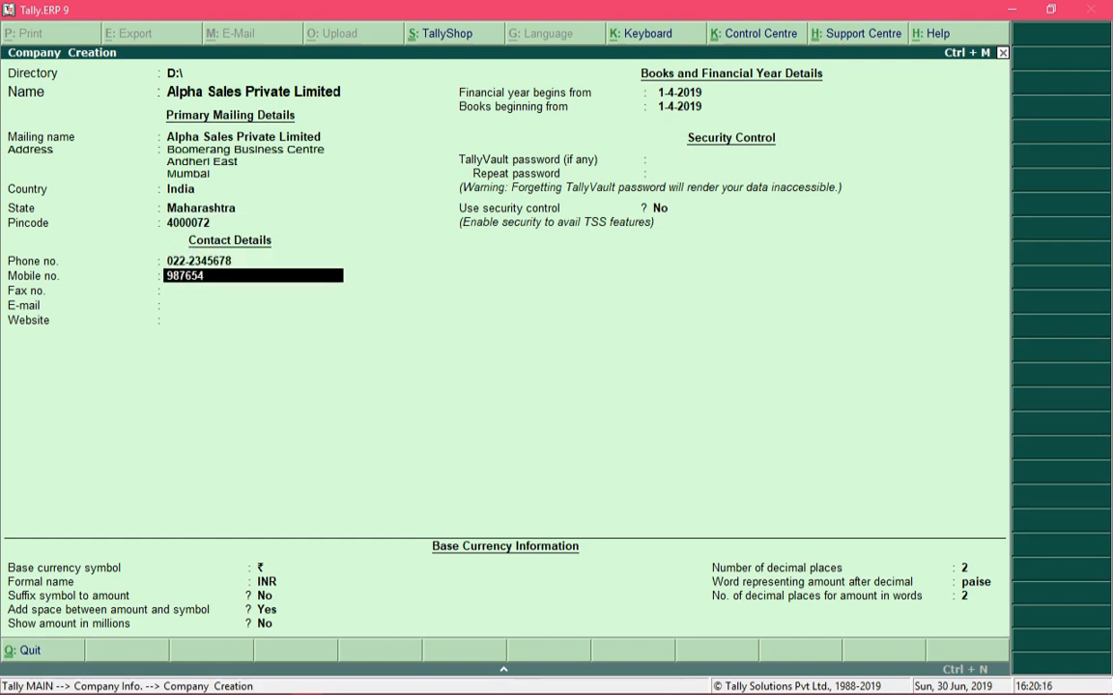
type("321")
key("Return")
key("Return")
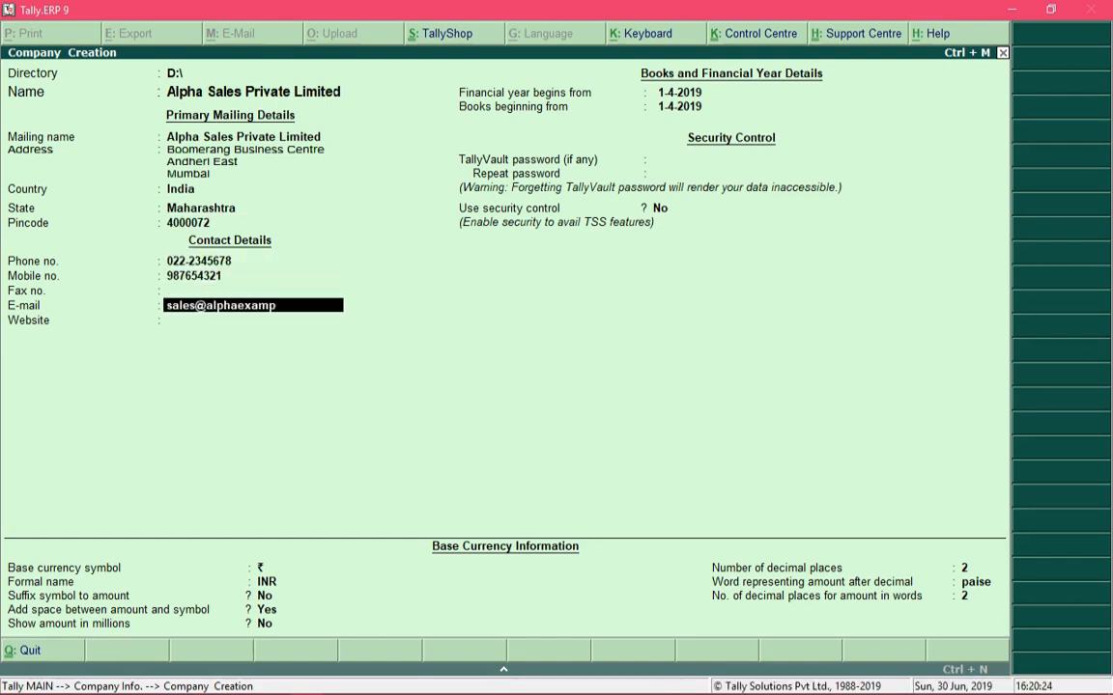
key("Return")
type("www.alphaexample.com")
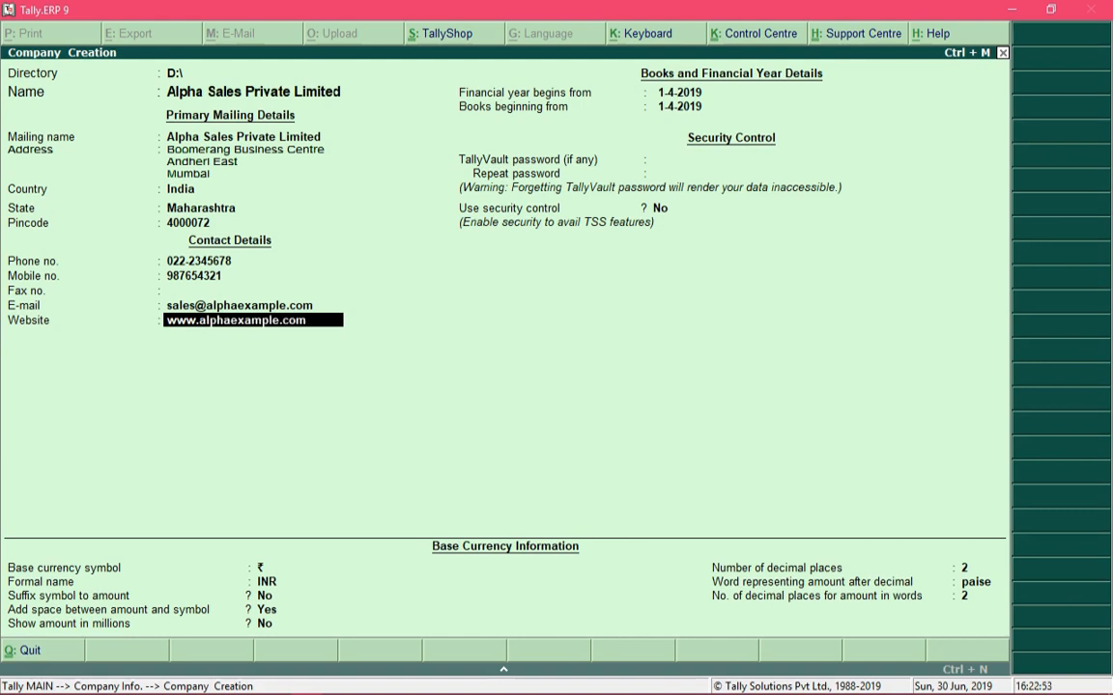
key("Return")
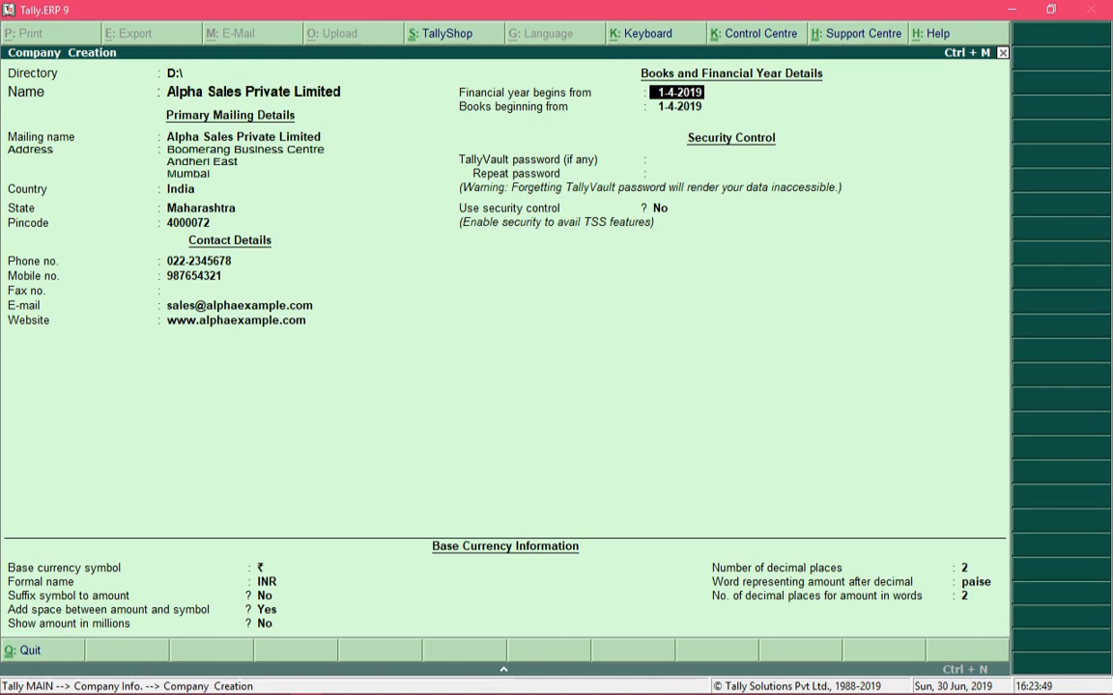
Keep 1-4-2019 as the financial year and books start dates, with a blank TallyVault password and security control set to No.
key("Return")
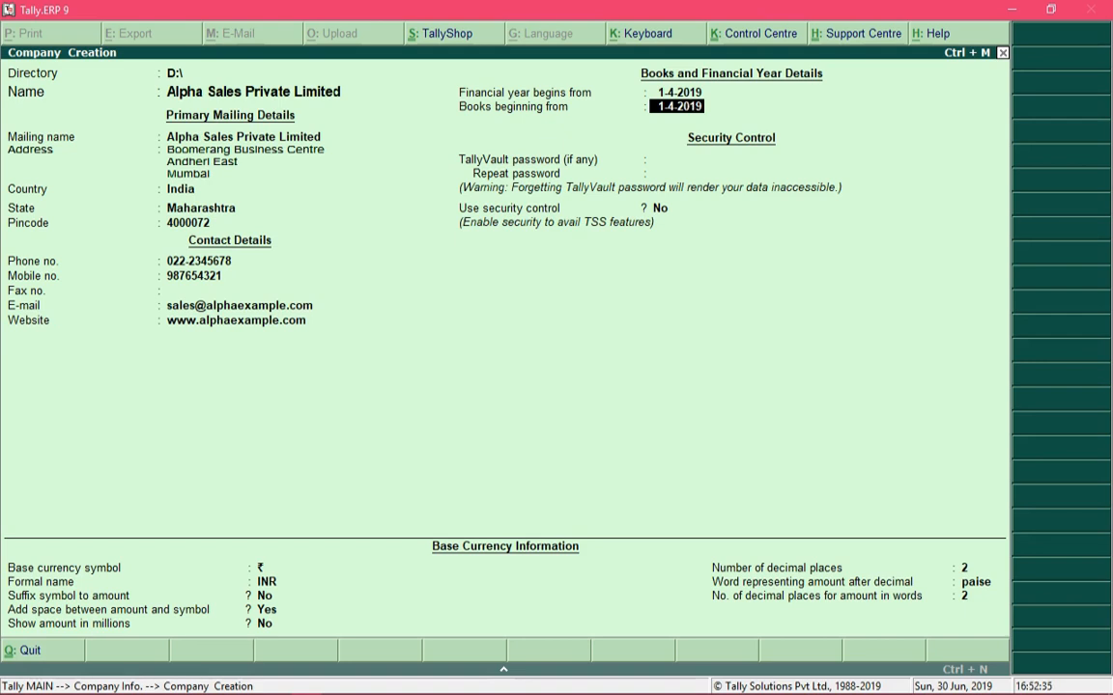
key("Return")
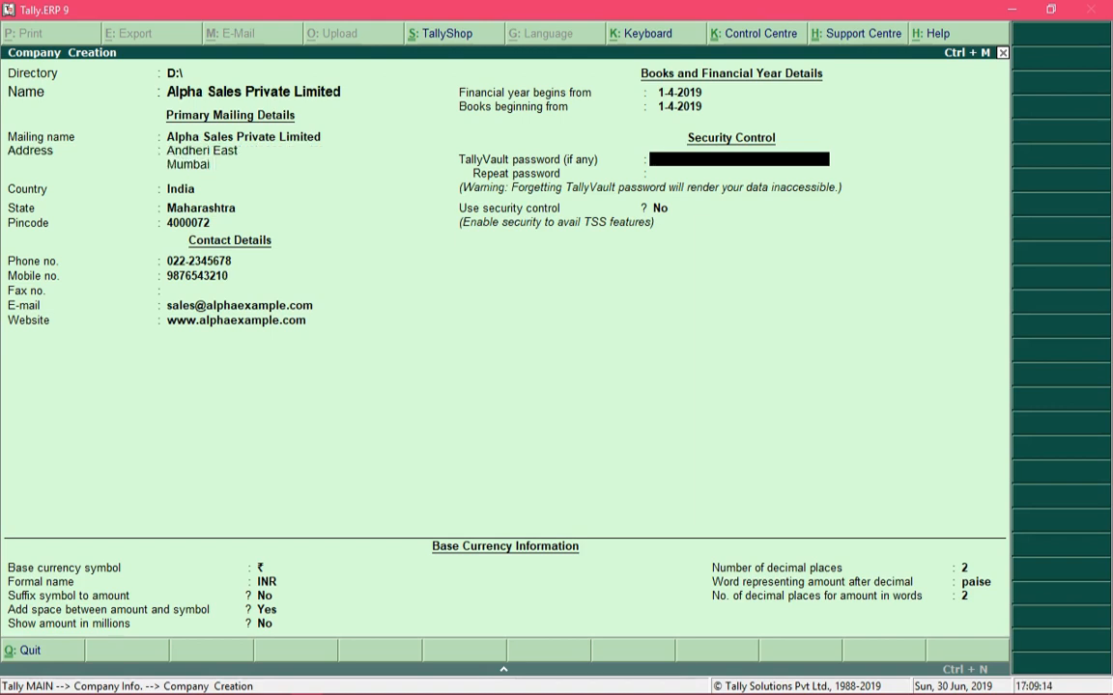
key("Return")
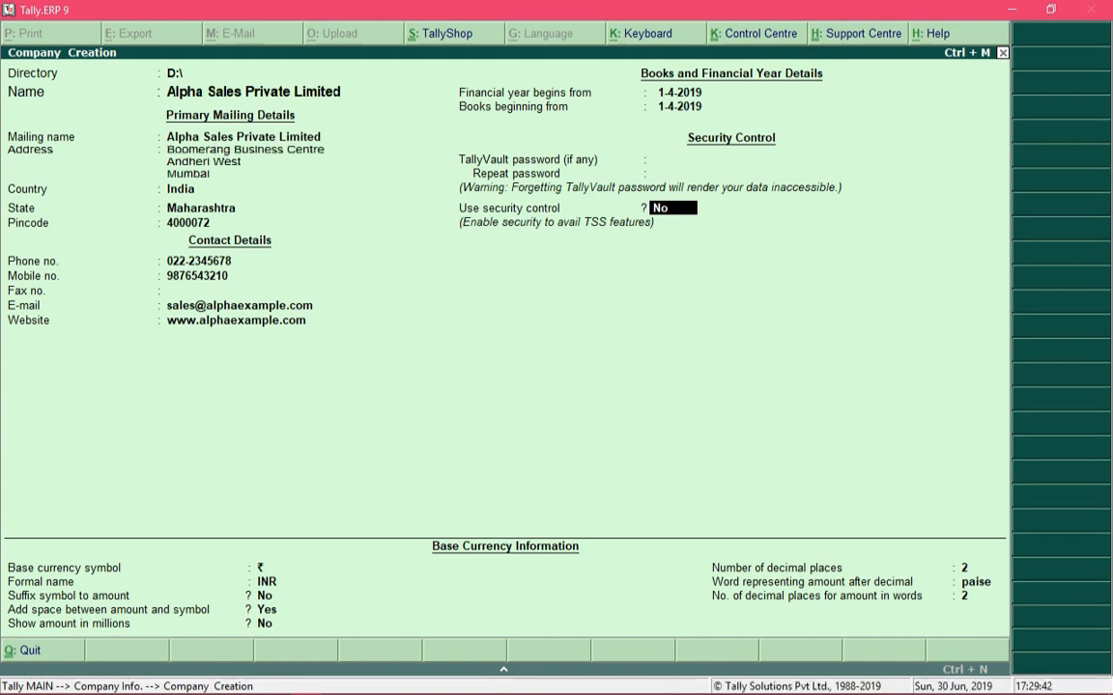
key("Return")
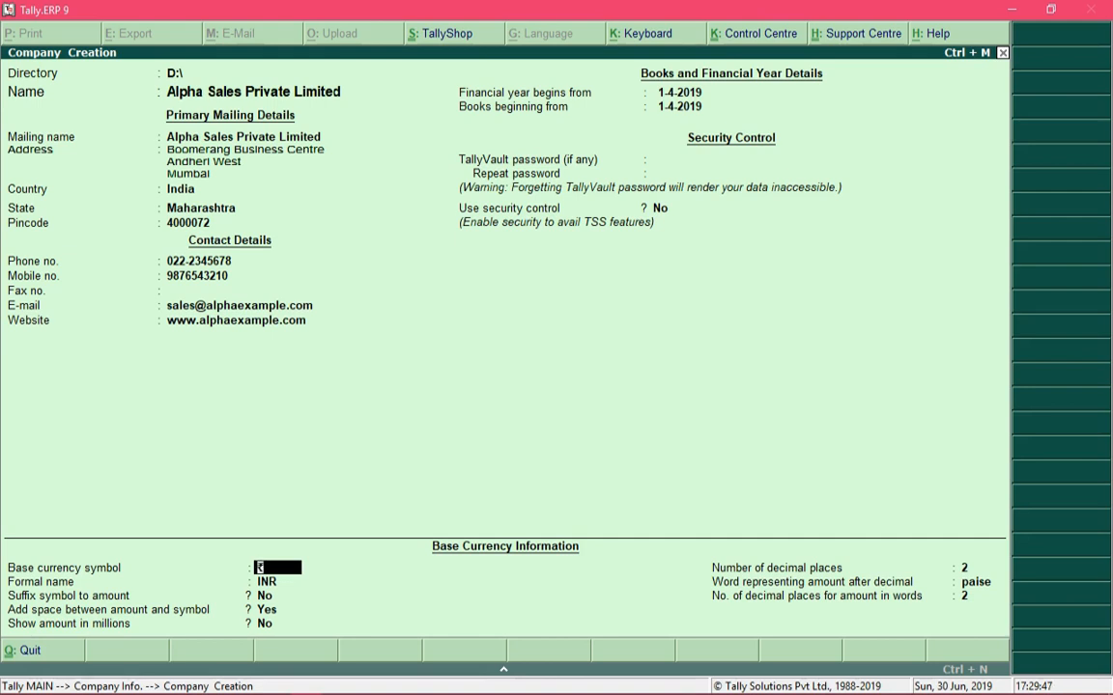
Accept the base currency defaults: symbol ₹, formal name INR, no suffix, space Yes, millions No, 2 decimal places, paise, and 2 decimals in words.
key("Return")
key("Return")
key("Return")
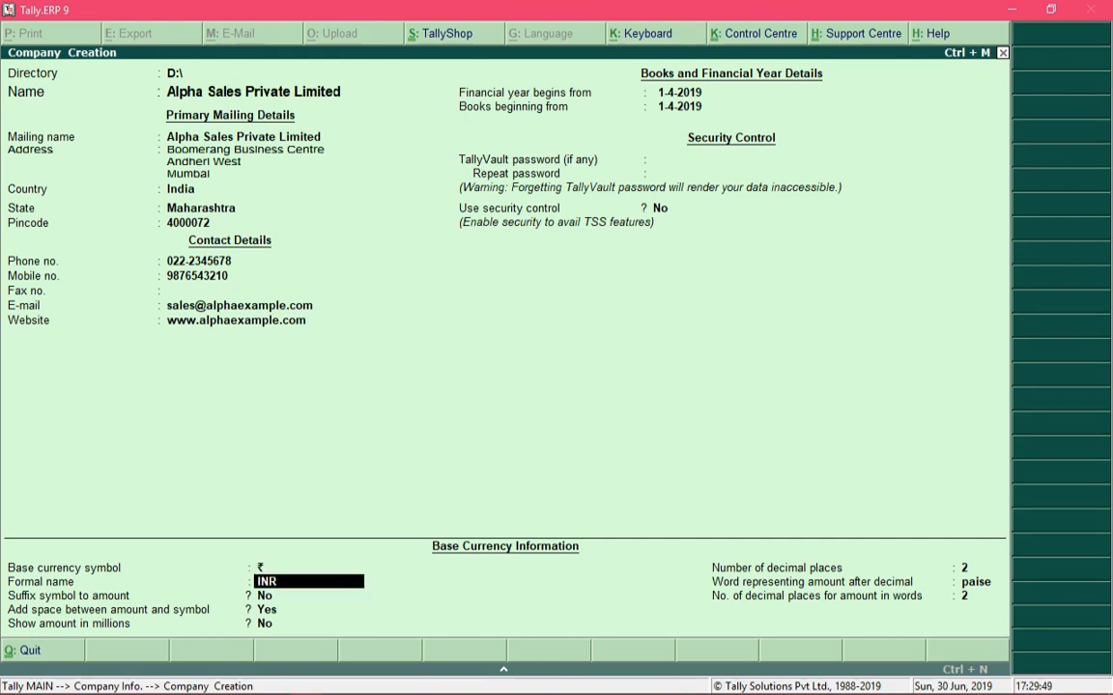
key("Return")
key("Return")
key("Return")
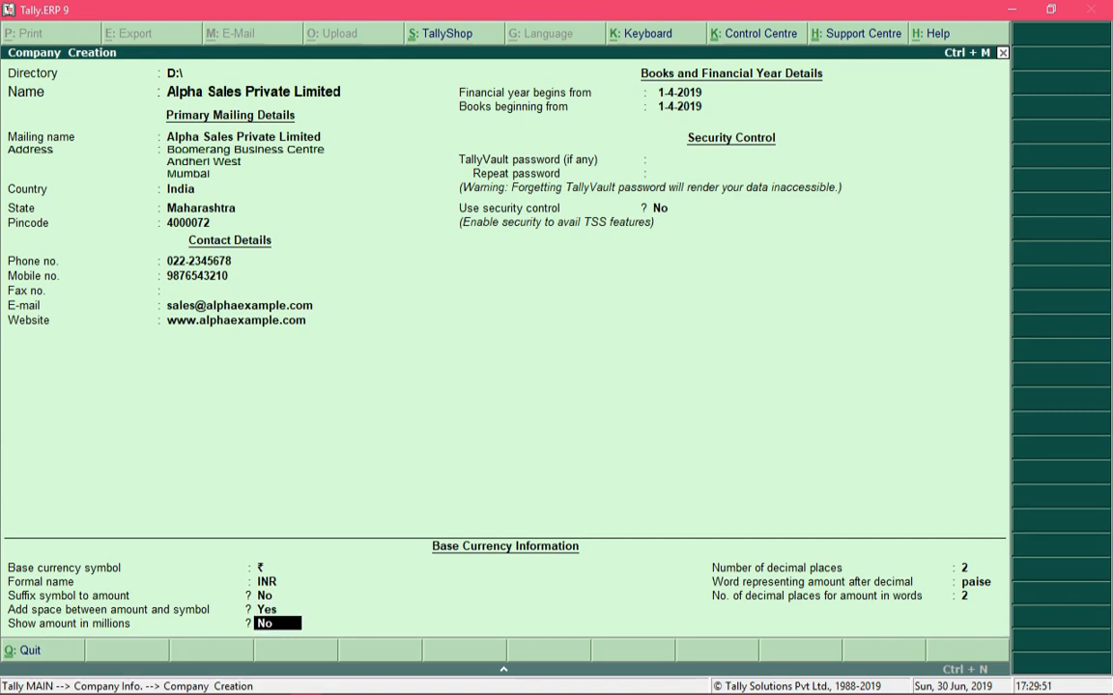
key("Return")
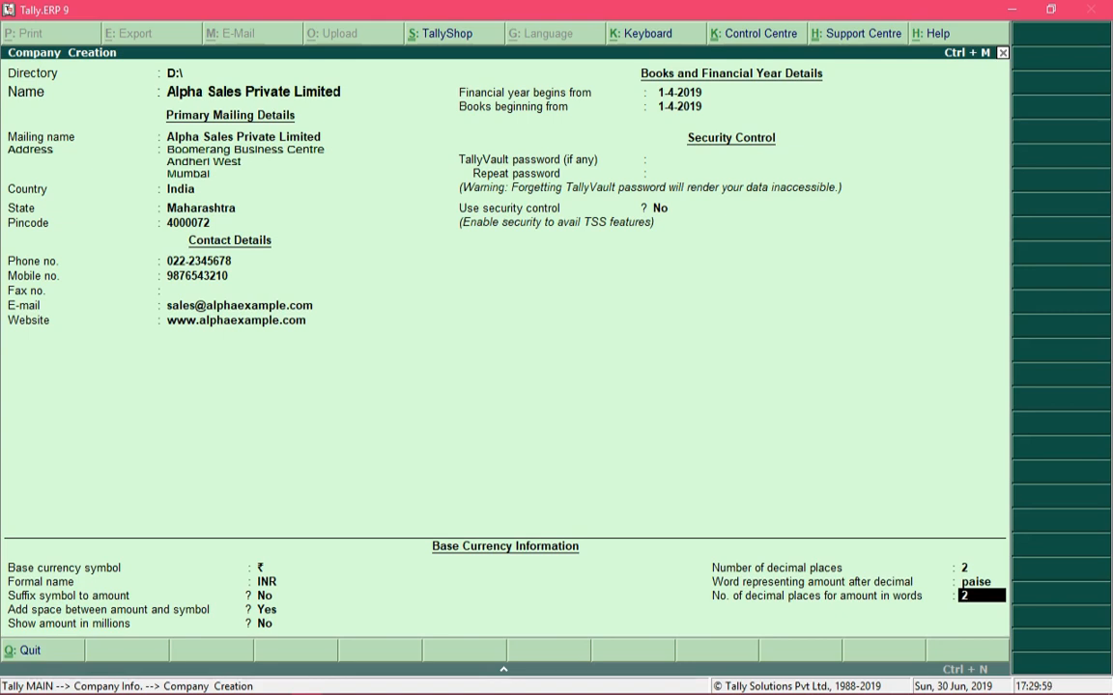
key("Return")
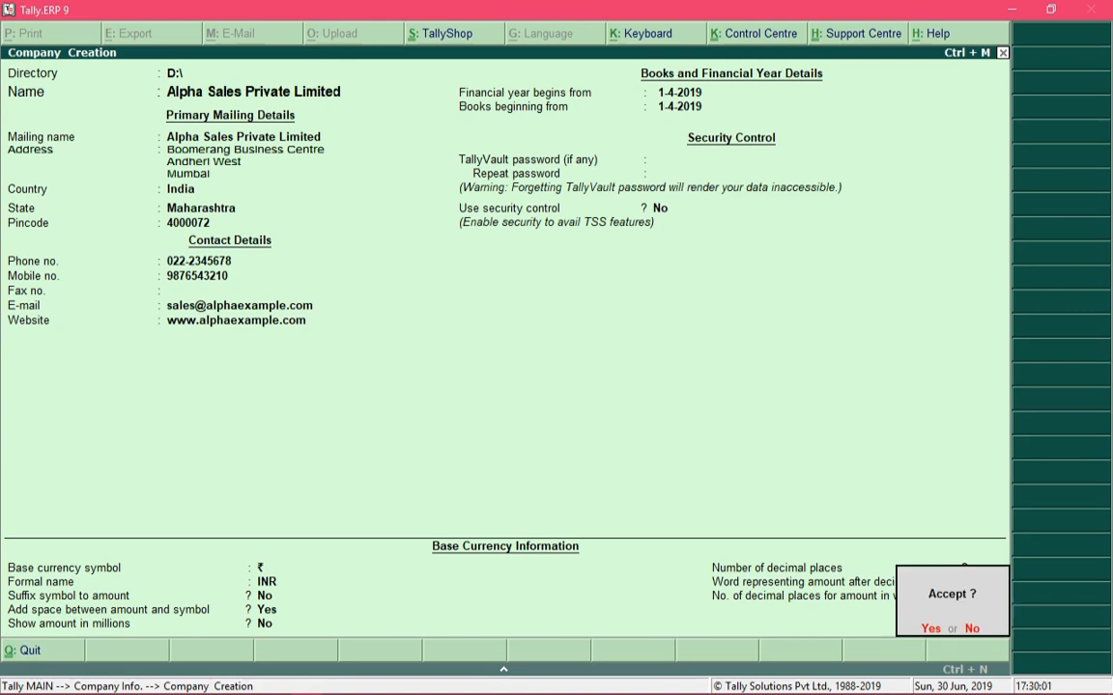